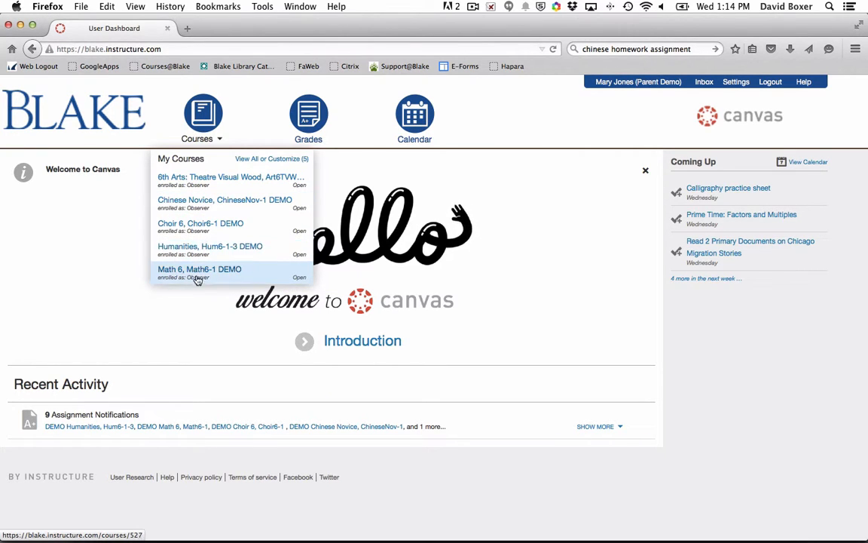
# Go to the Math 6, Math6-1 DEMO course and show its Assignments list.
pyautogui.click(207, 269)
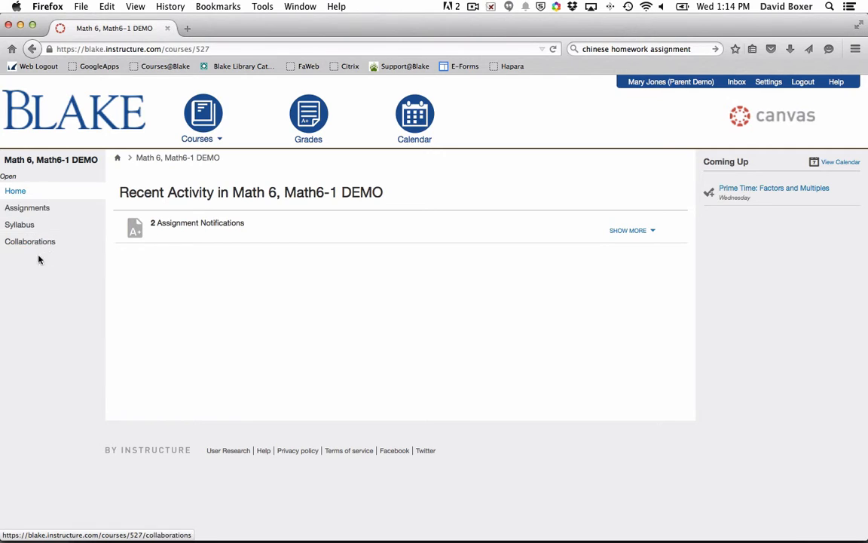
pyautogui.click(30, 208)
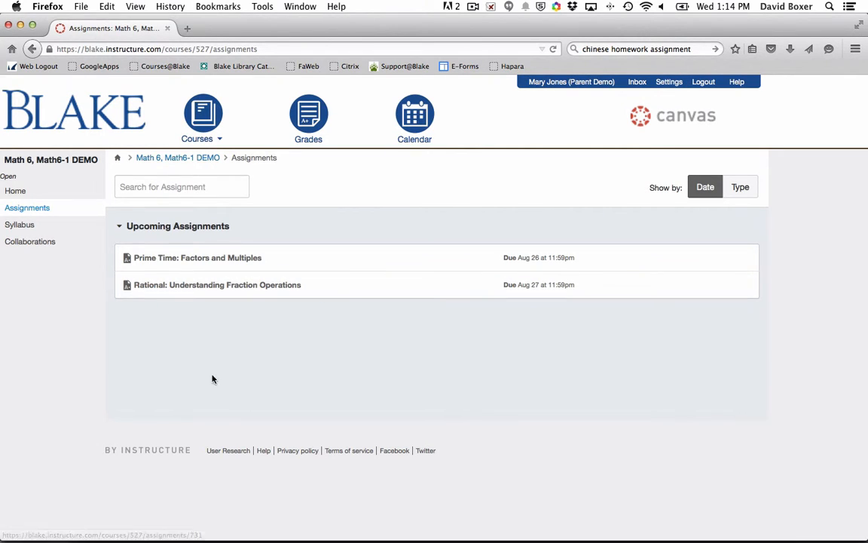
# Review the Prime Time: Factors and Multiples assignment, then return to the assignments list.
pyautogui.click(205, 263)
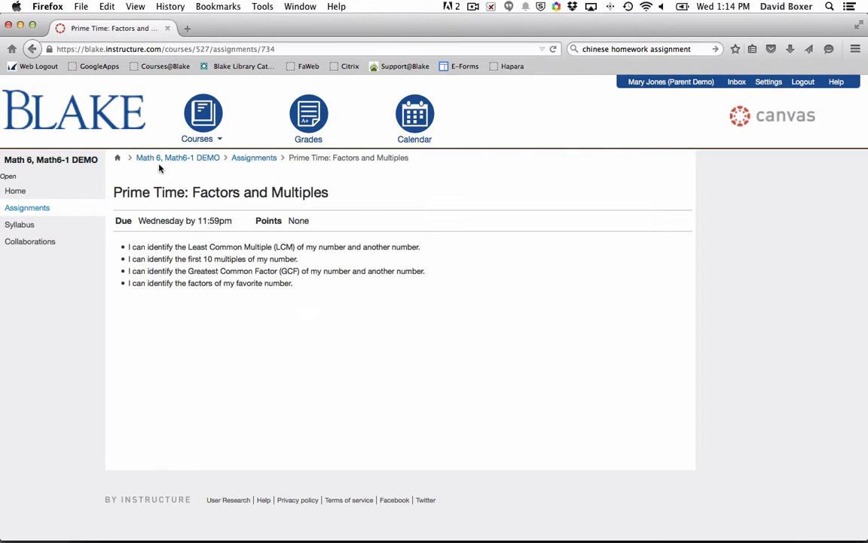
pyautogui.click(243, 158)
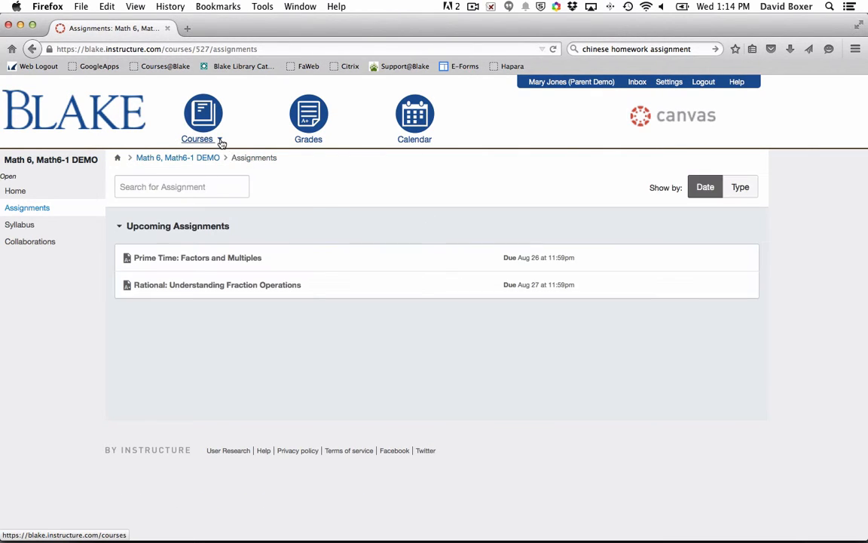
# Switch to the Humanities, Hum6-1-3 DEMO course from the Courses menu.
pyautogui.click(219, 139)
pyautogui.click(203, 247)
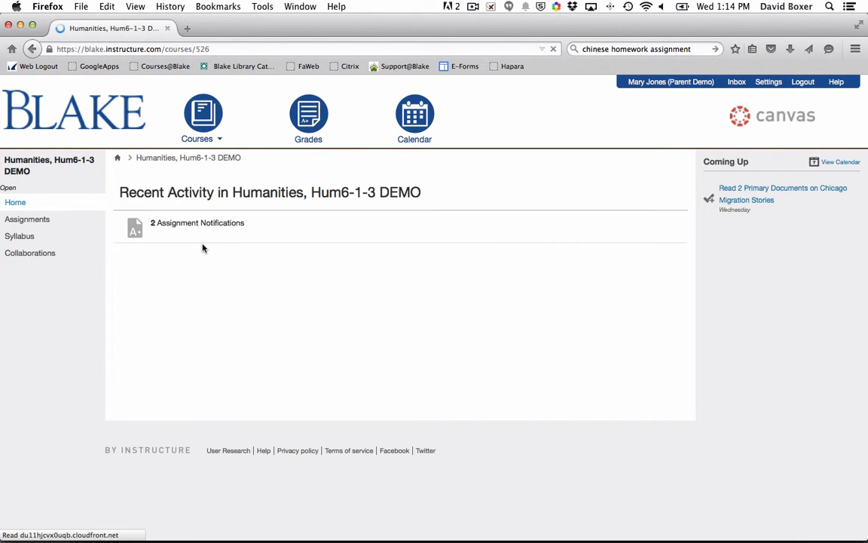
# Show the Humanities Hum6-1-3 DEMO course's Assignments list.
pyautogui.click(54, 220)
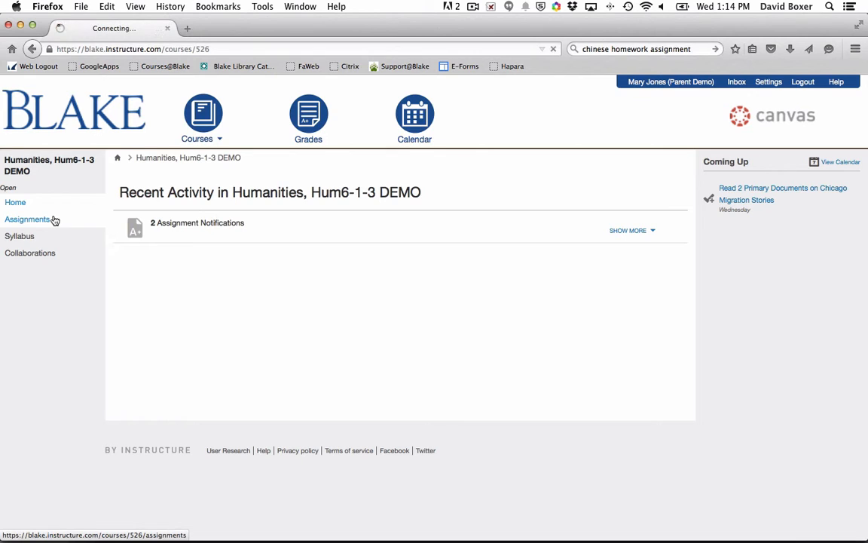